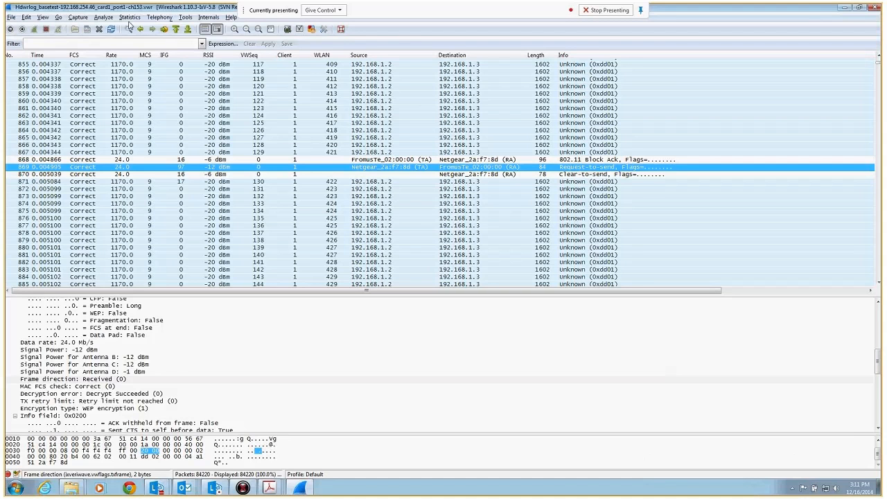
- Examine the decoded details of frame 871, from the IxVeriWave radio tap header through the error flags to the IEEE 802.11 QoS data
left_click(255, 184)
left_click_drag(269, 293, 271, 225)
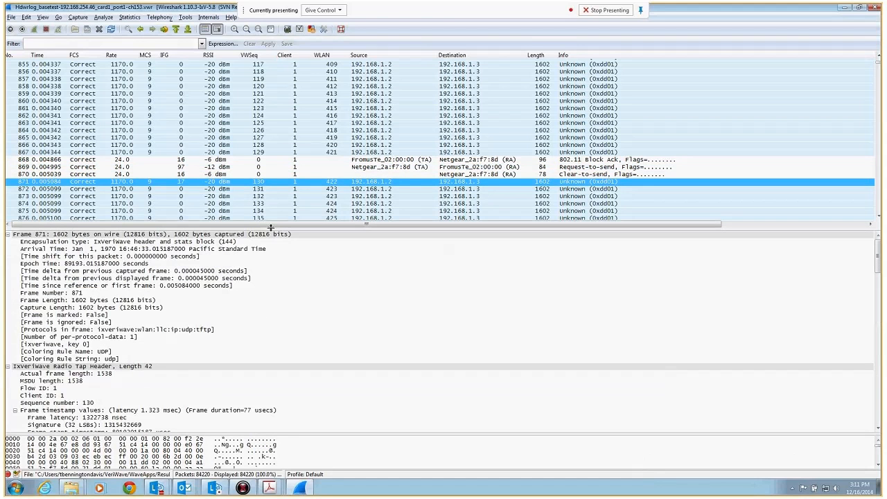
scroll(131, 303, "down", 4)
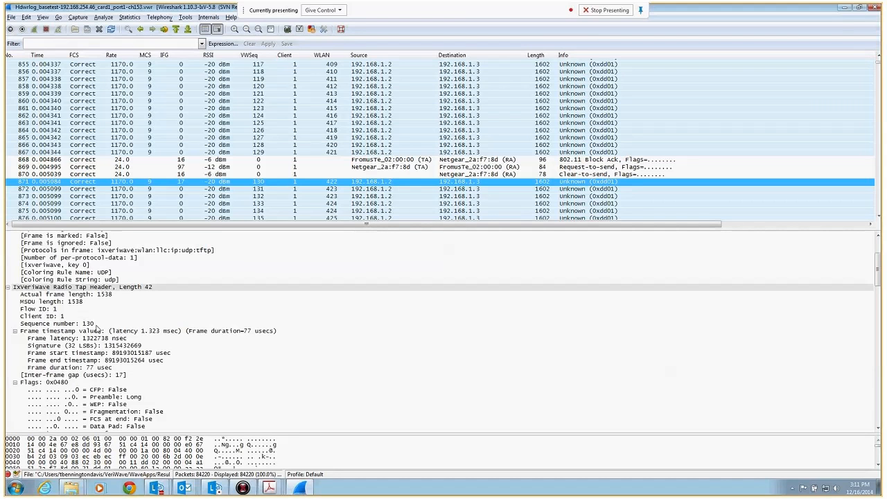
scroll(130, 319, "down", 2)
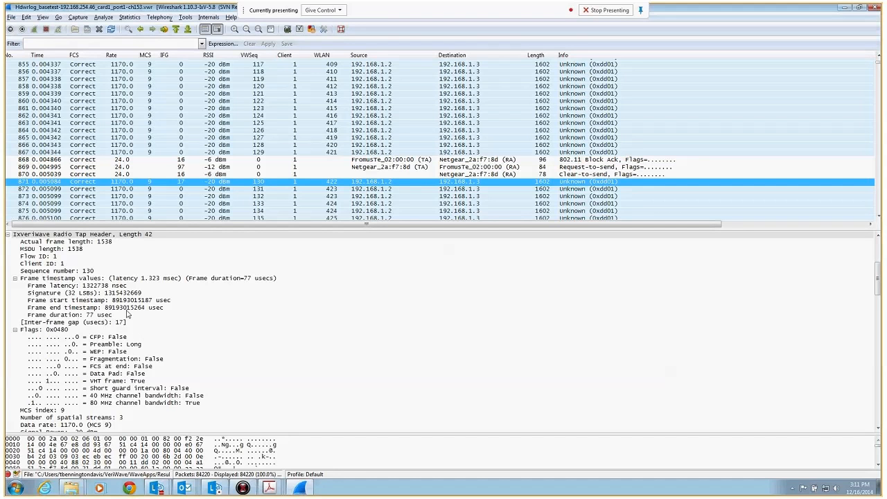
scroll(166, 328, "down", 2)
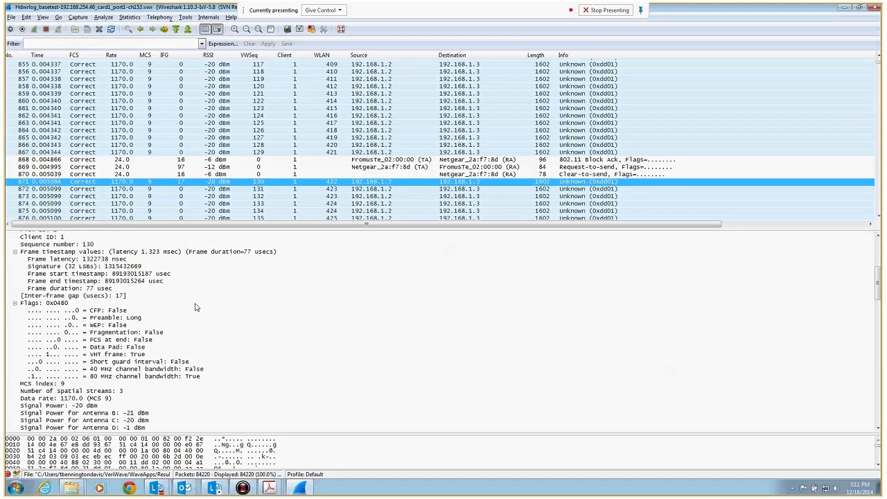
scroll(197, 309, "down", 2)
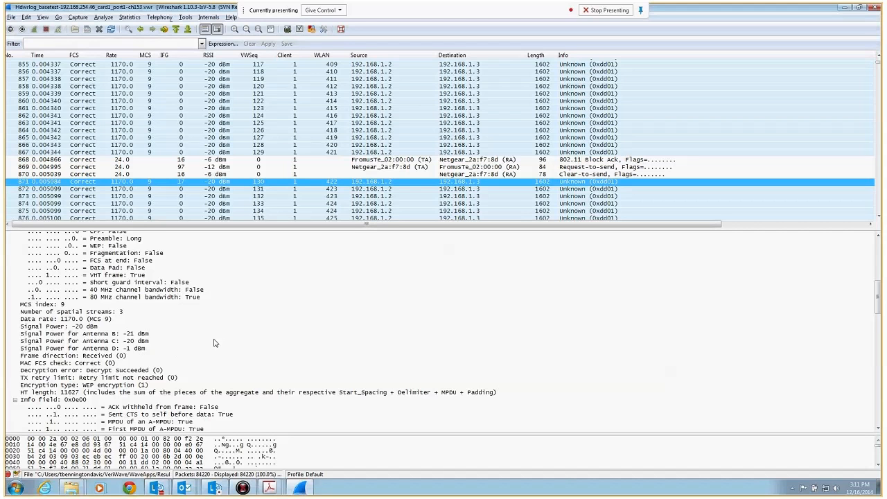
scroll(214, 347, "down", 6)
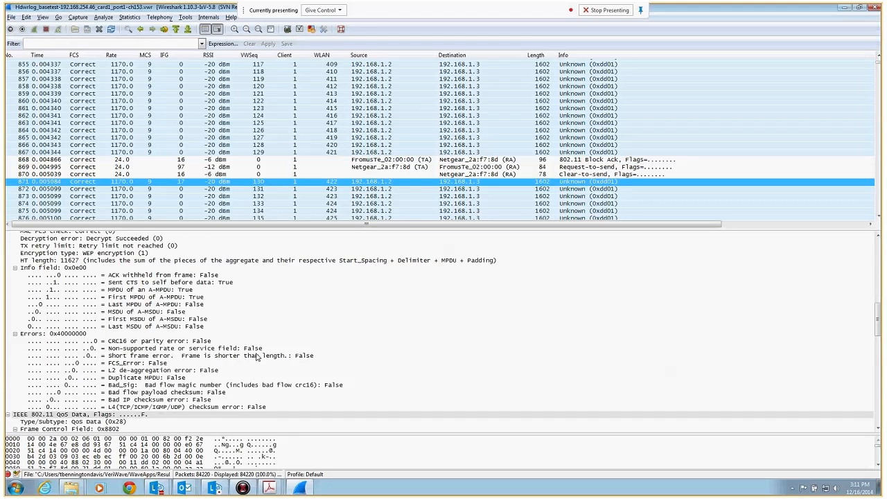
scroll(257, 356, "down", 7)
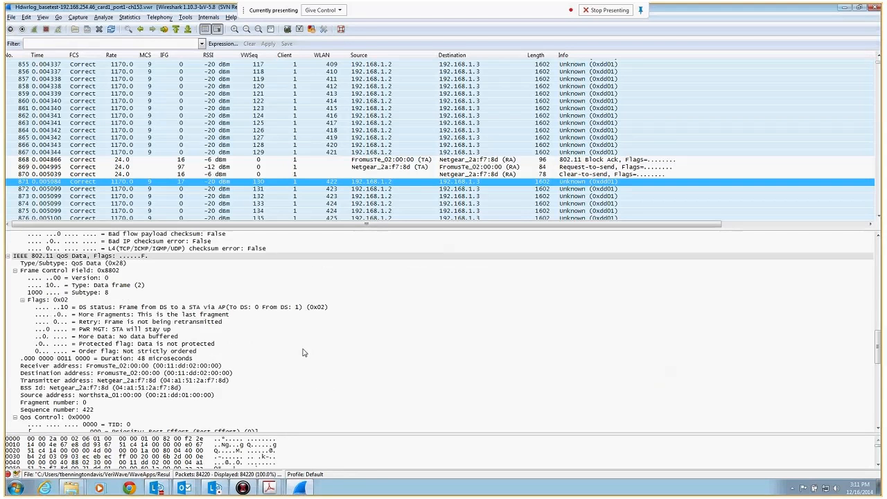
scroll(307, 356, "up", 14)
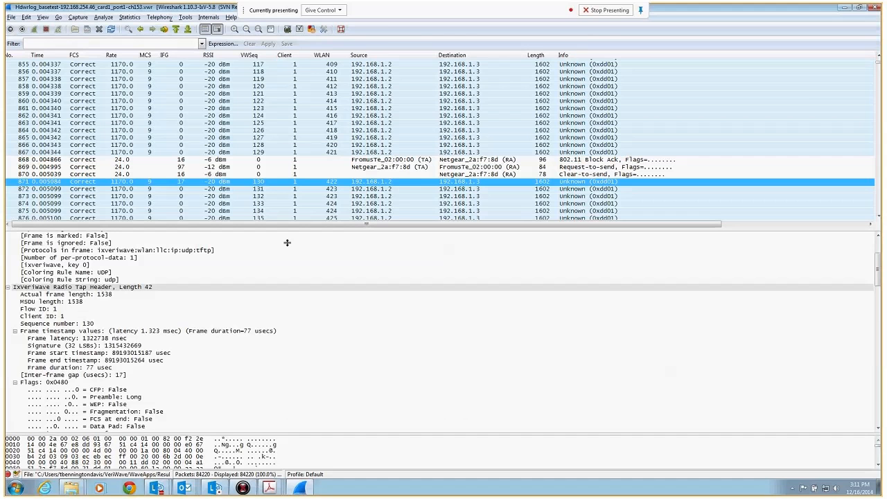
left_click_drag(287, 242, 287, 388)
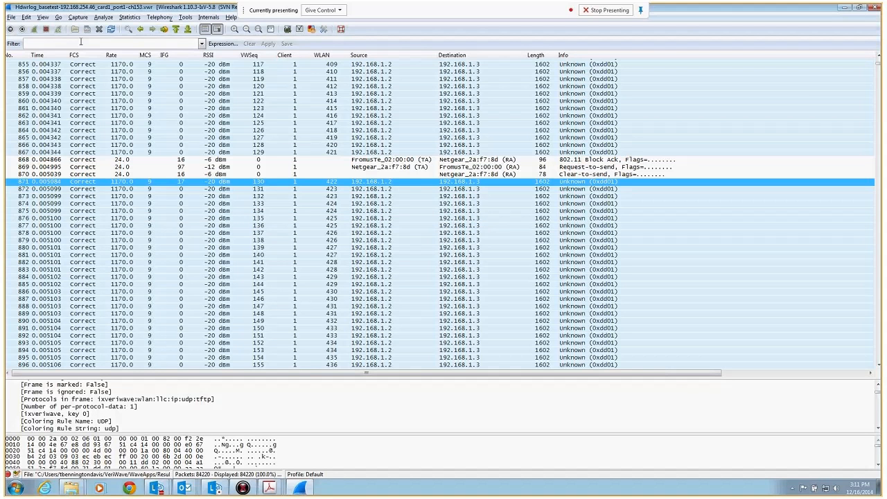
- Add a column titled "FCS Error" with the field type Custom in the column preferences
left_click(25, 17)
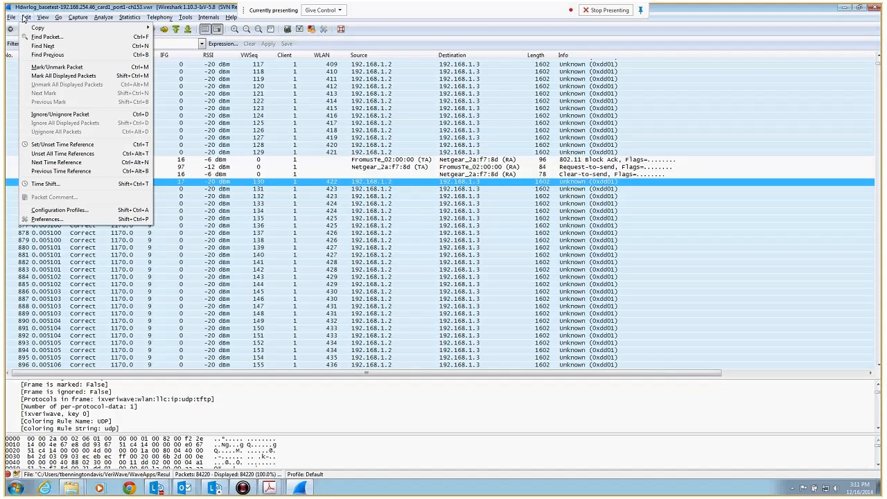
left_click(52, 220)
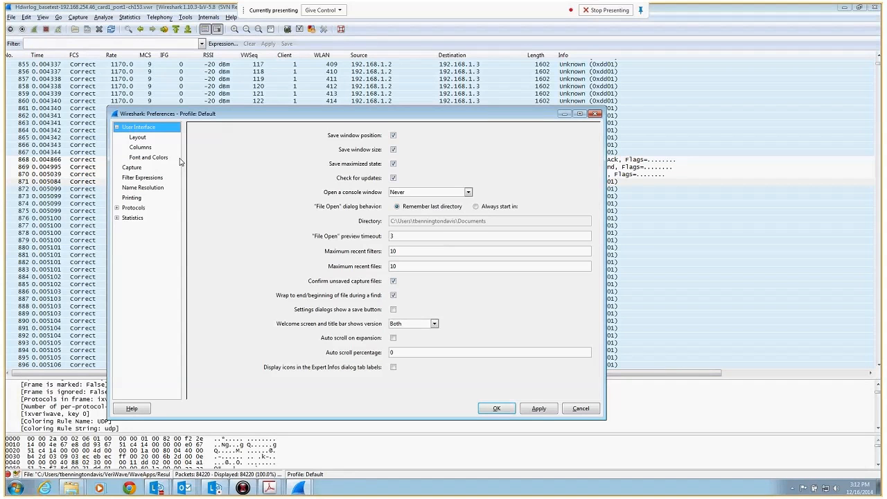
left_click(140, 147)
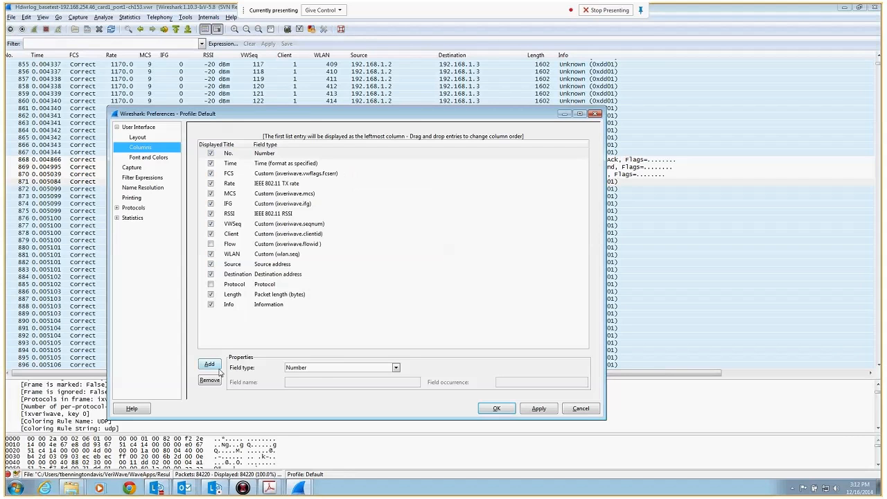
left_click(210, 366)
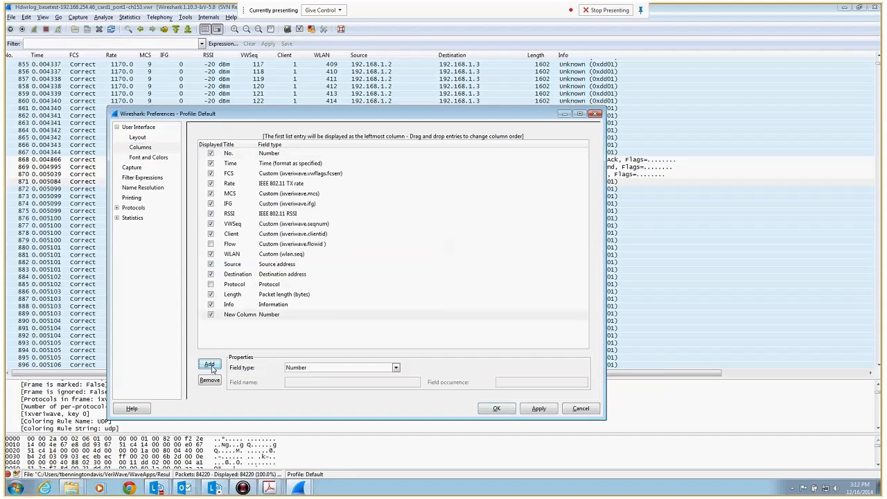
left_click(253, 314)
type("FCS Error")
left_click(286, 316)
left_click(326, 369)
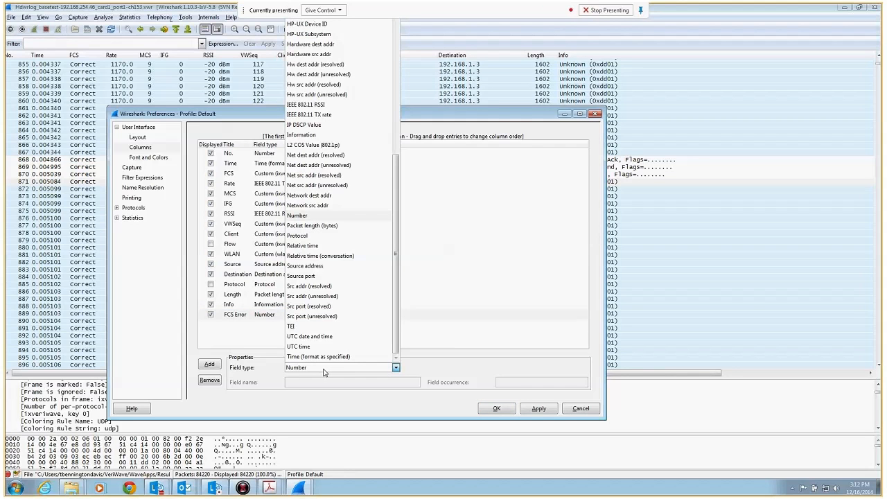
scroll(394, 193, "up", 8)
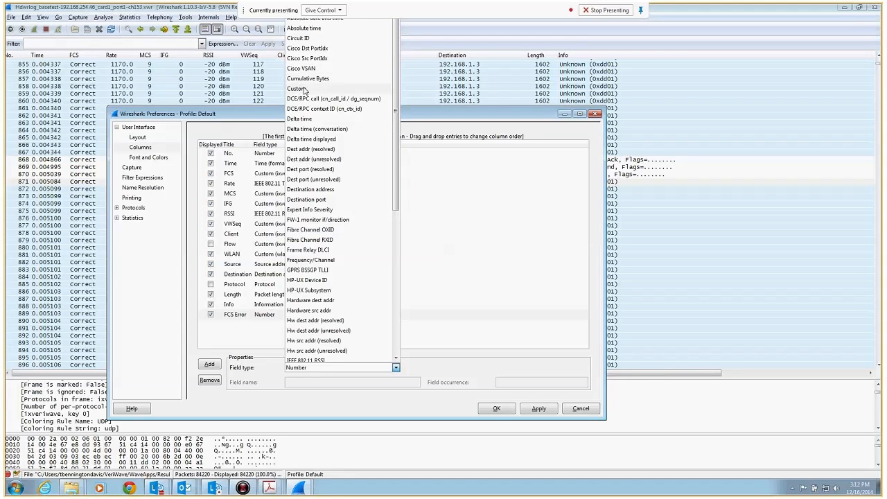
left_click(298, 88)
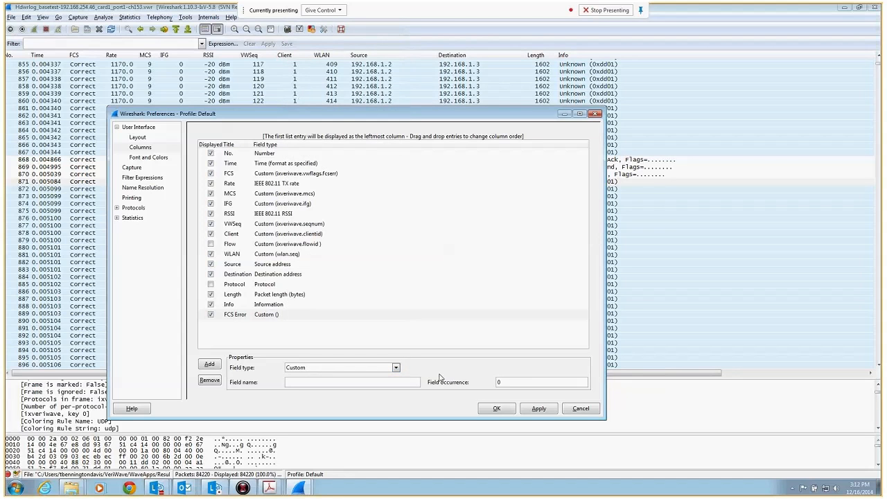
- Enter ixveriwave.vwflags.fcserr as the field name of the FCS Error column and close the preferences without saving
left_click(386, 381)
type("ixverieave")
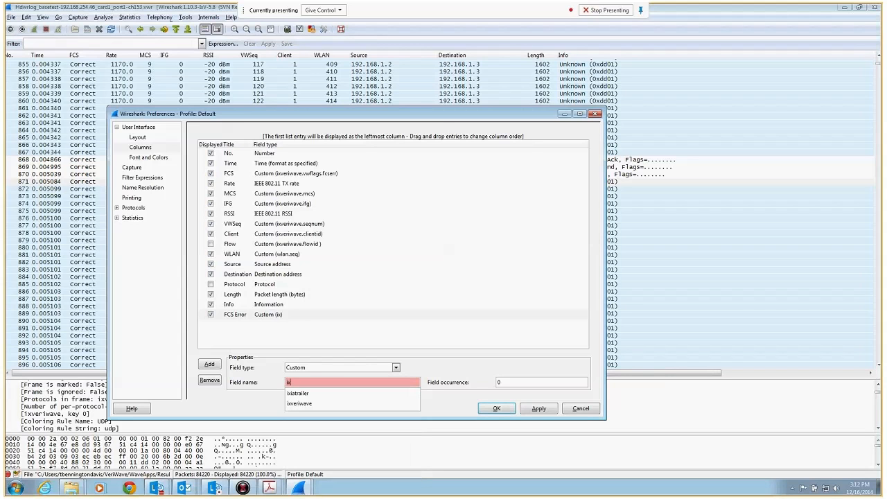
key("BackSpace")
key("BackSpace")
key("BackSpace")
key("BackSpace")
type("wave.")
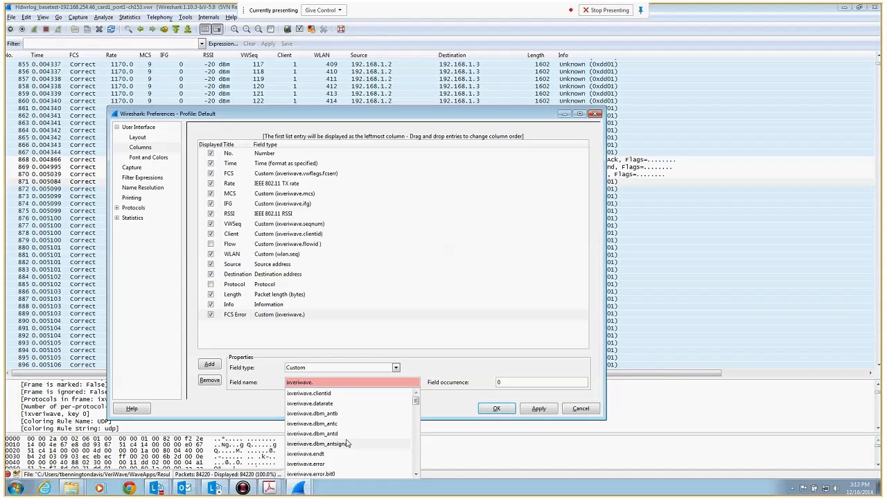
scroll(349, 444, "down", 1)
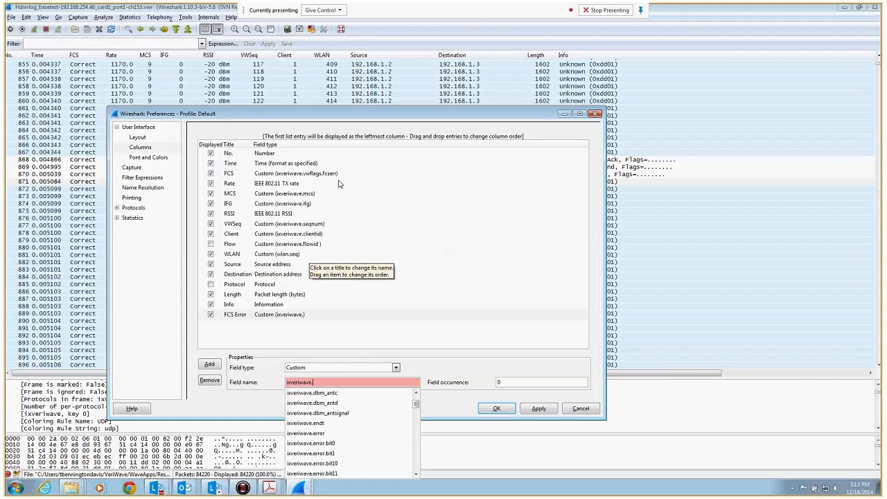
type("vwfla")
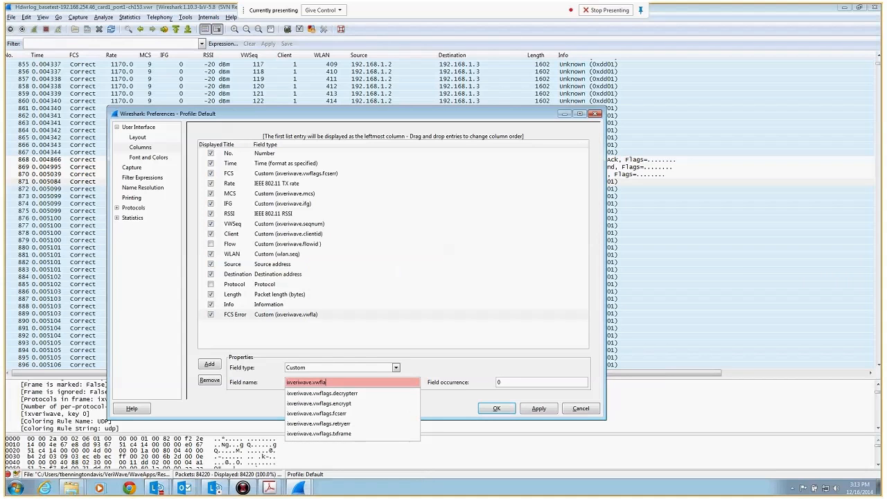
type("gs.")
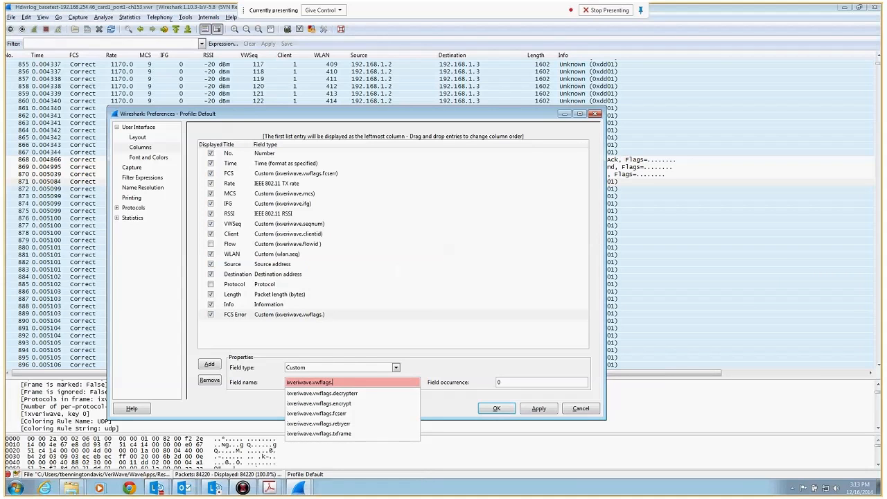
left_click(349, 415)
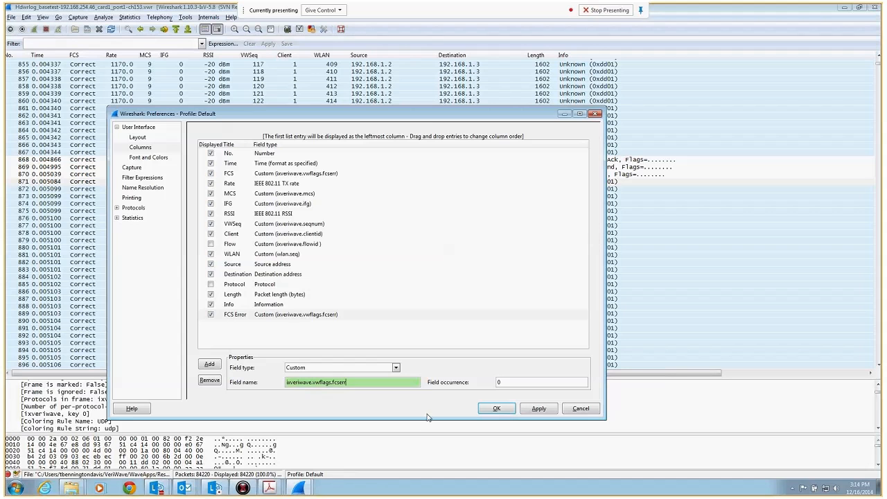
left_click(566, 408)
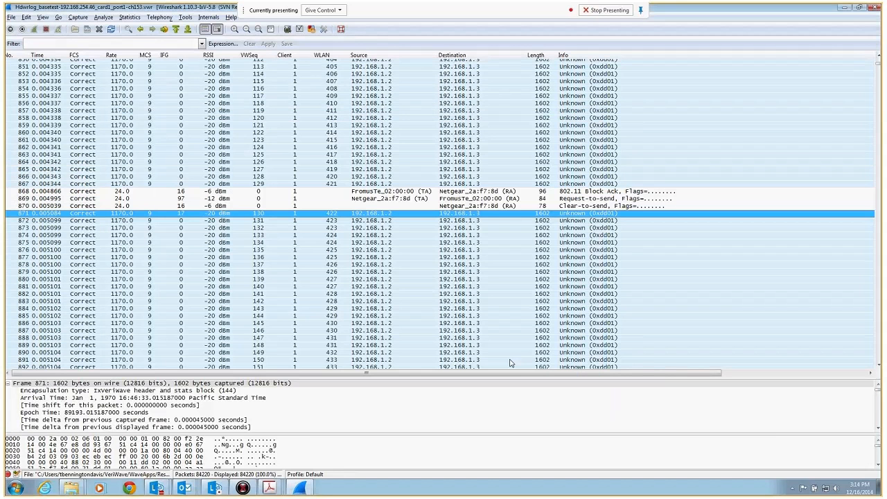
- Recall the recent display filter wlan.fc.retry == 1 without applying it
scroll(297, 168, "down", 2)
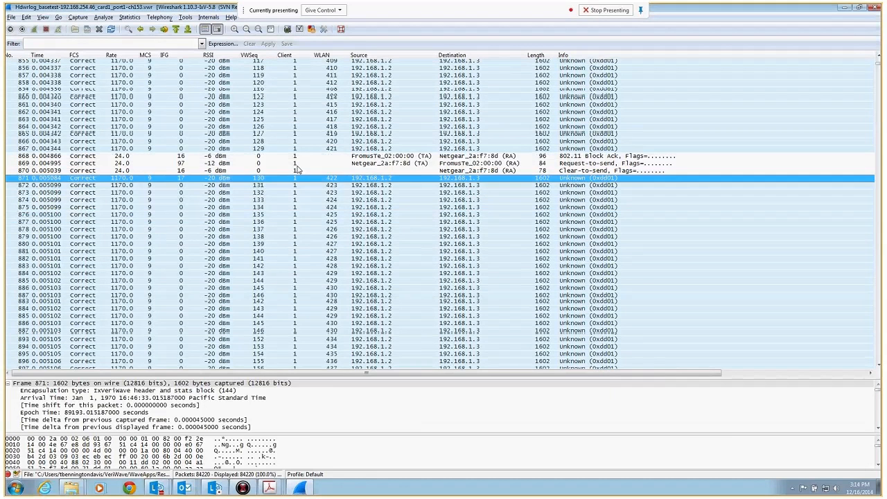
scroll(296, 168, "down", 2)
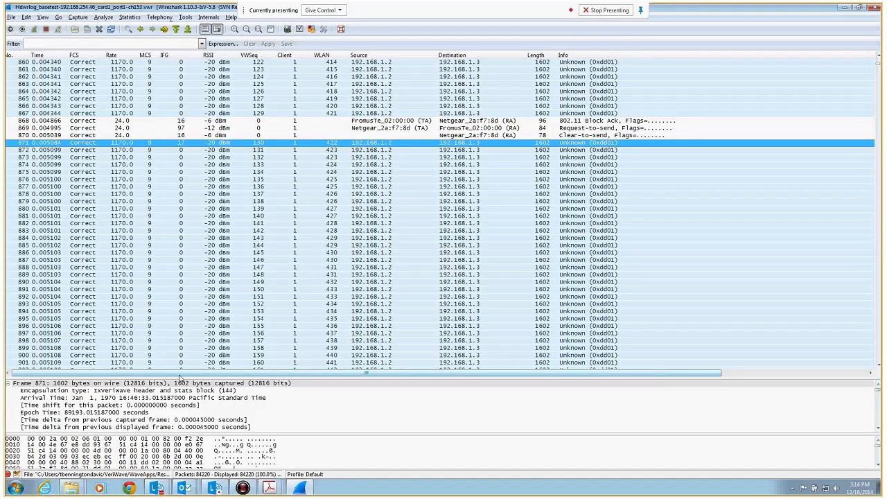
left_click_drag(179, 378, 179, 320)
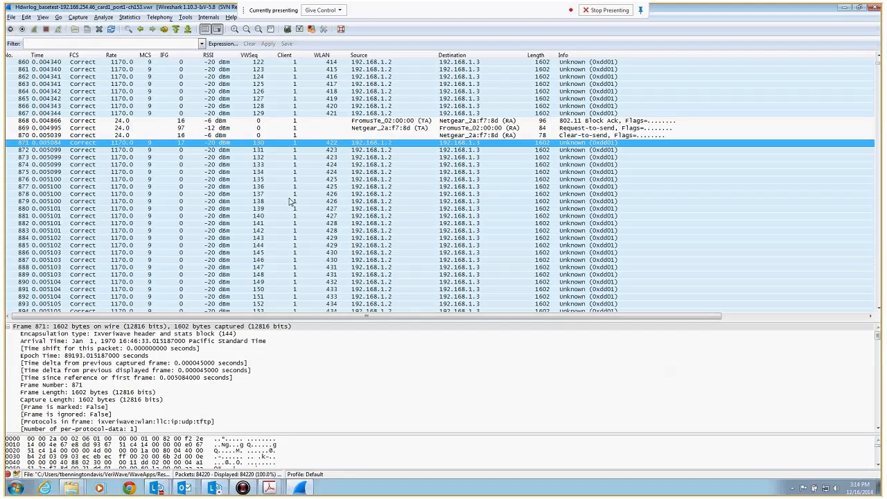
scroll(40, 131, "down", 2)
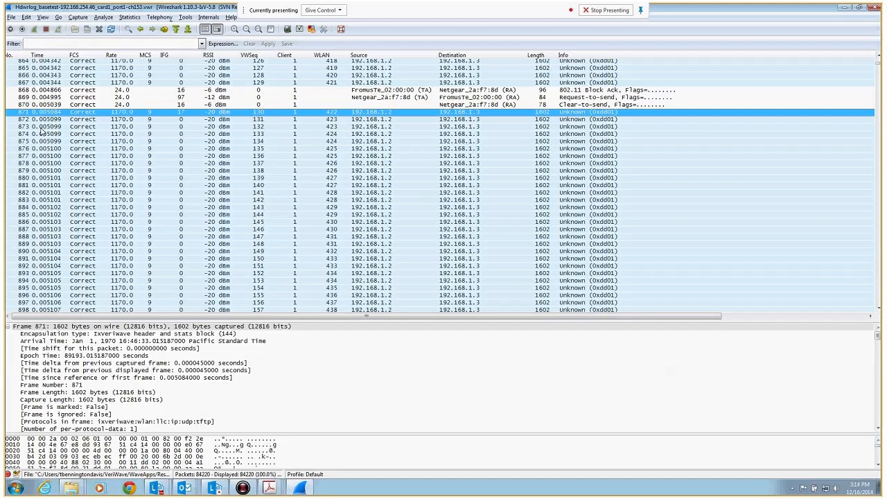
left_click(202, 43)
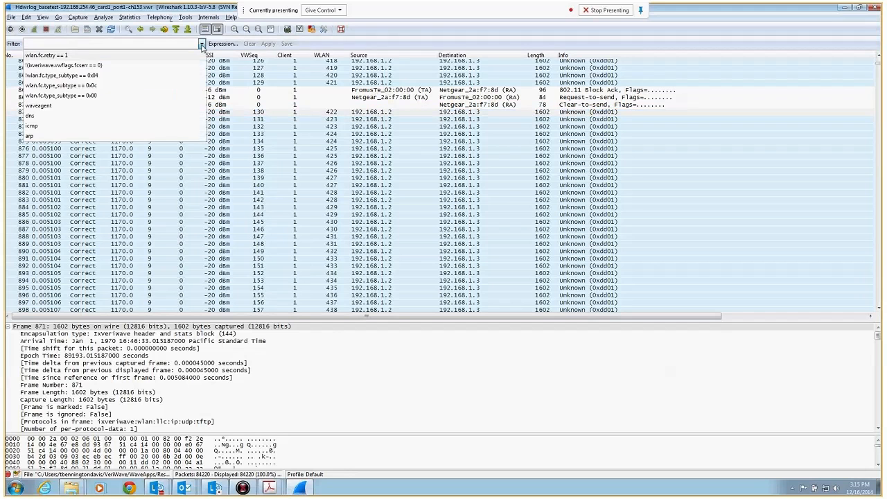
left_click(60, 56)
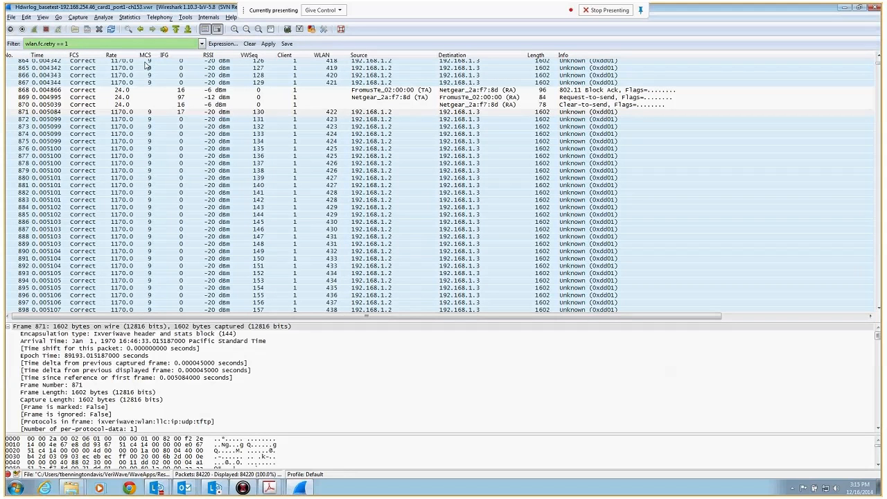
- Prepare the display filter ixveriwave.vwflags.fcserr == 0 from the MAC FCS check field of frame 872
left_click_drag(123, 318, 121, 176)
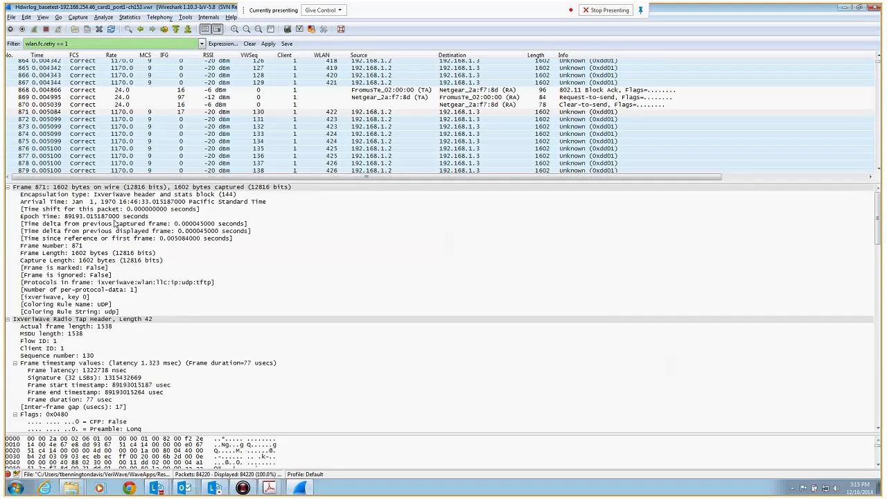
left_click(255, 120)
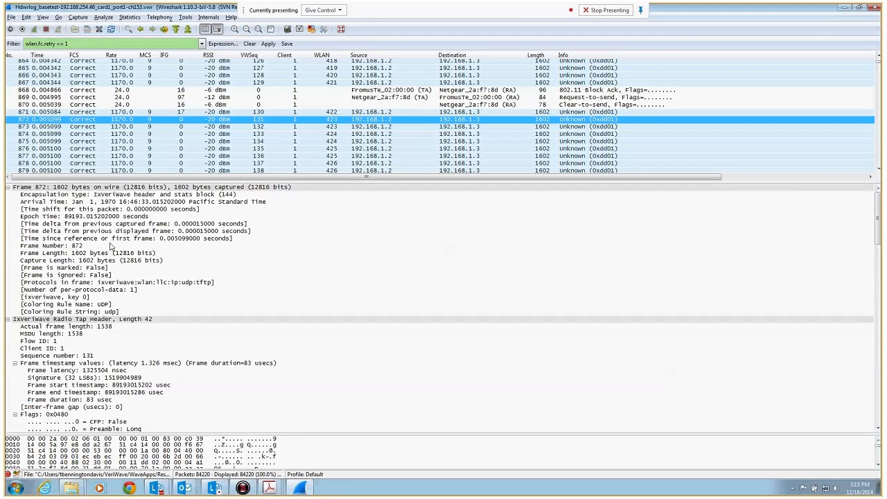
scroll(116, 280, "down", 10)
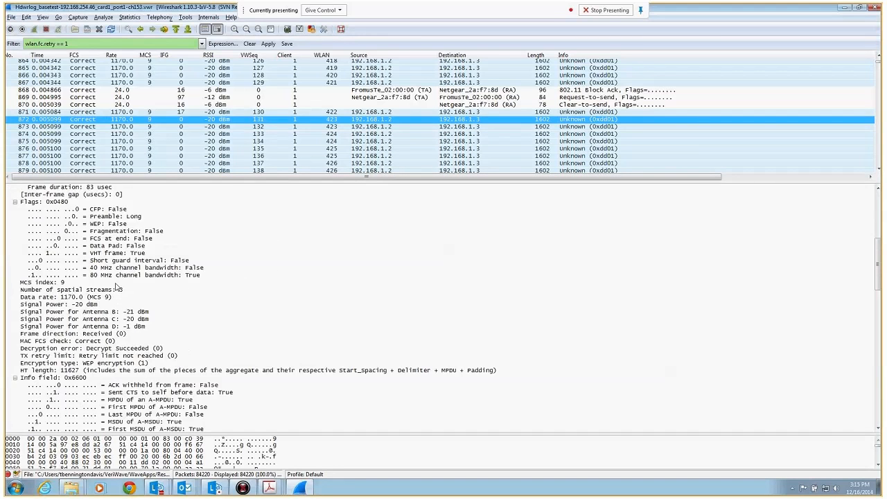
left_click(75, 342)
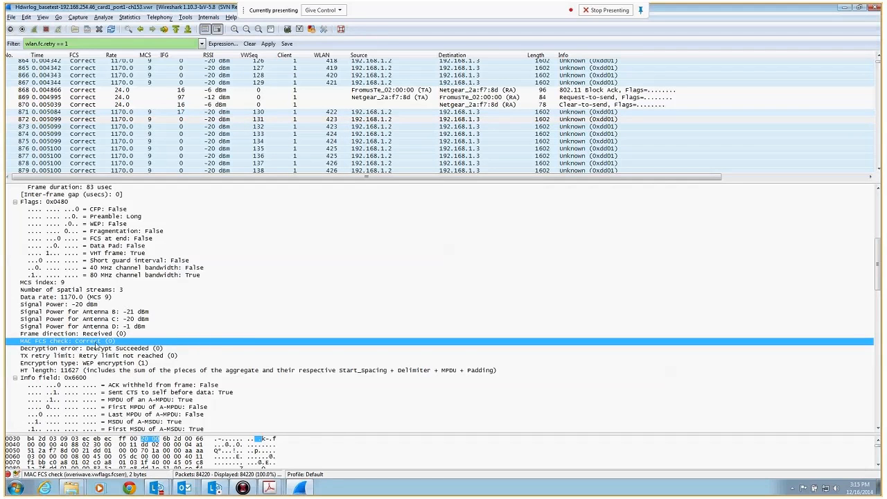
right_click(97, 346)
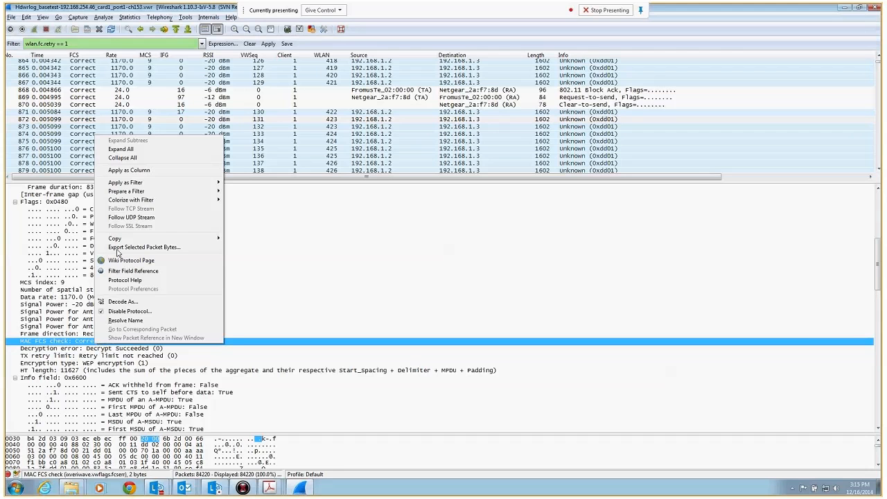
mouse_move(126, 191)
left_click(240, 192)
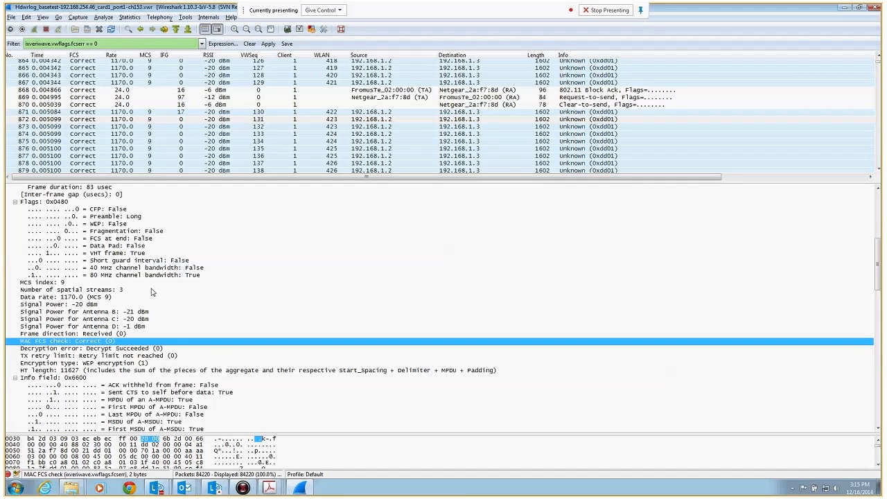
- Prepare the display filter wlan.fc.retry == 0 from the Retry flag in frame 872's 802.11 frame control flags
scroll(177, 345, "down", 4)
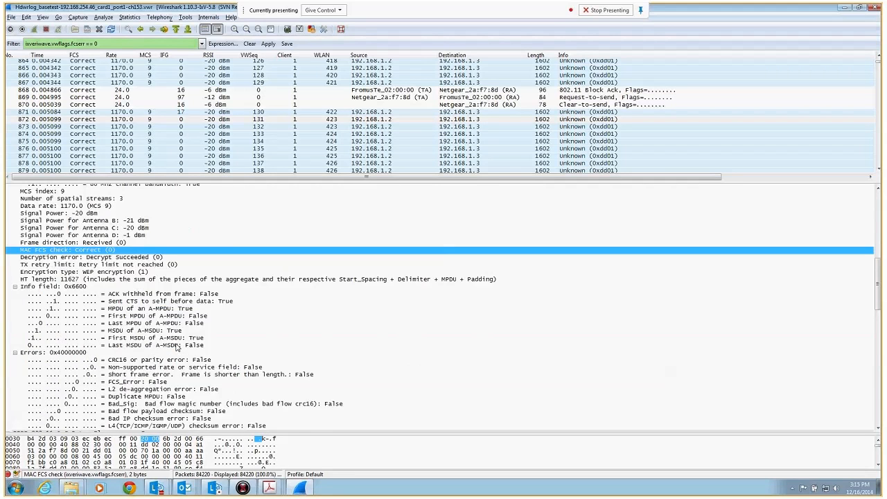
scroll(177, 349, "down", 3)
scroll(177, 350, "down", 8)
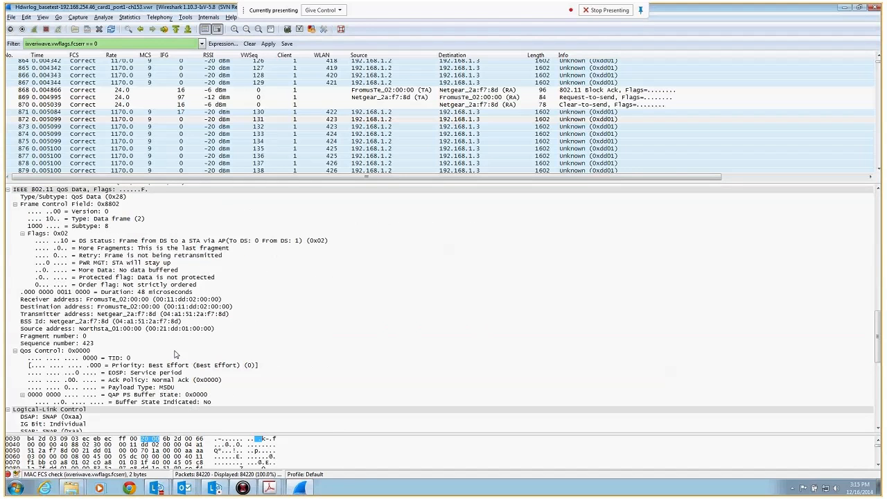
left_click(88, 256)
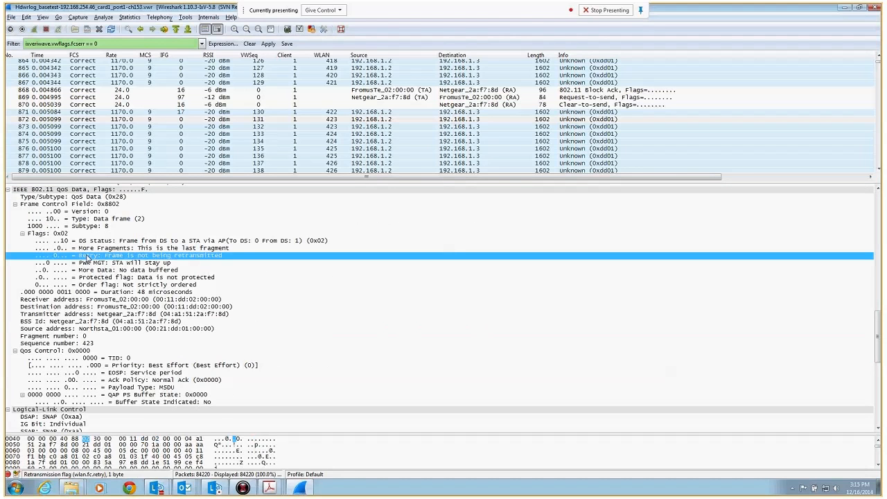
right_click(87, 258)
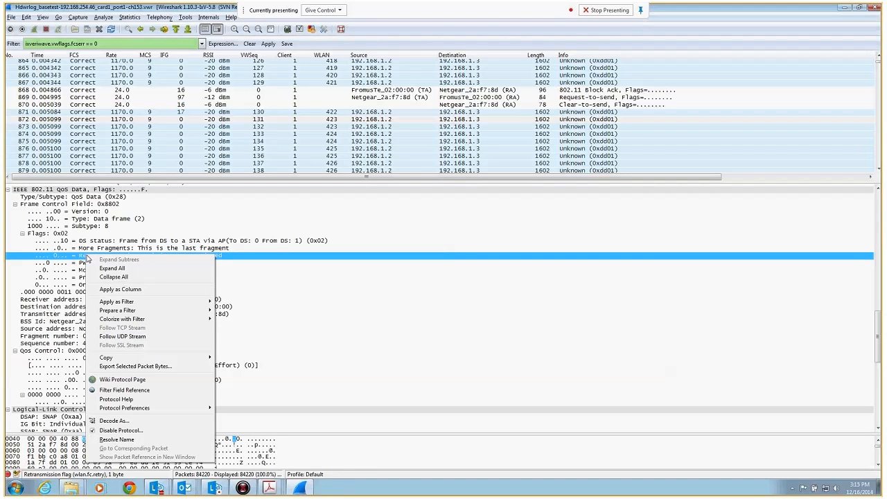
mouse_move(177, 313)
left_click(237, 310)
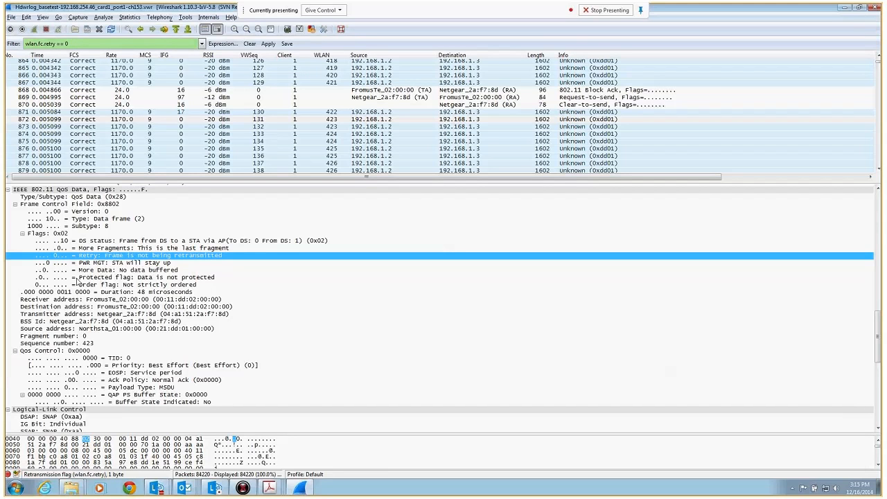
- Change the display filter to wlan.fc.retry == 1, apply it, and enlarge the packet list area
left_click(72, 44)
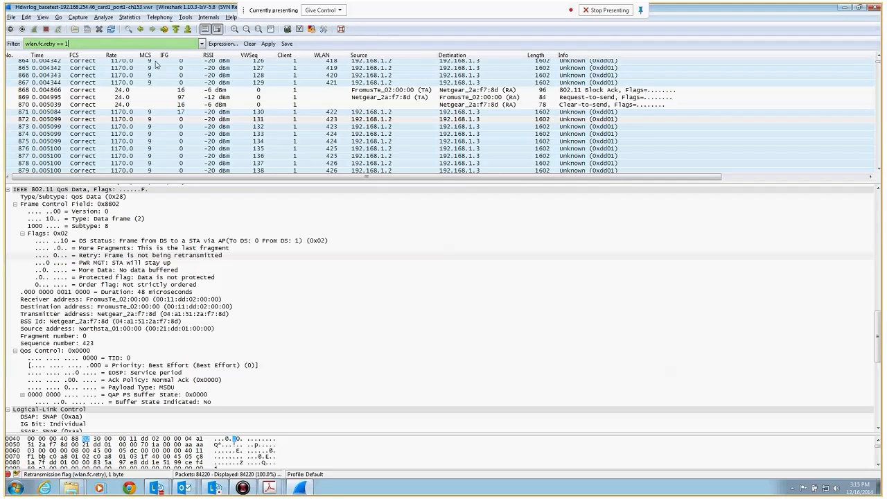
left_click(269, 44)
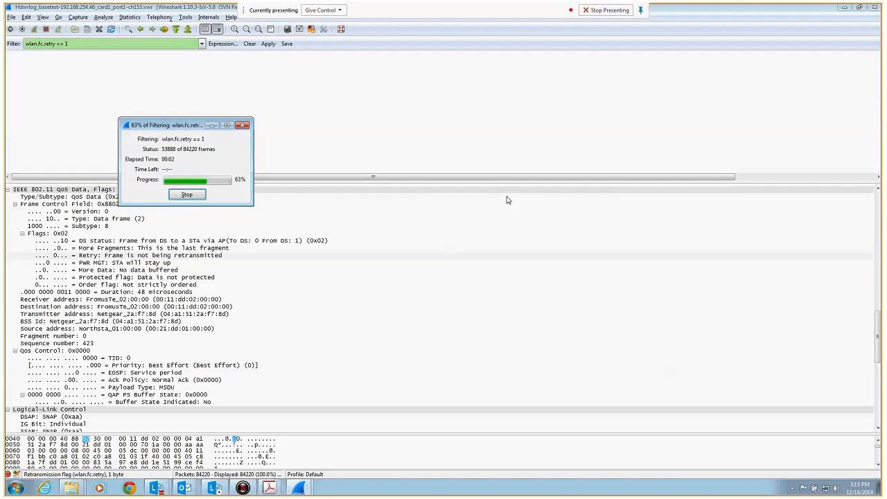
left_click_drag(497, 184, 502, 336)
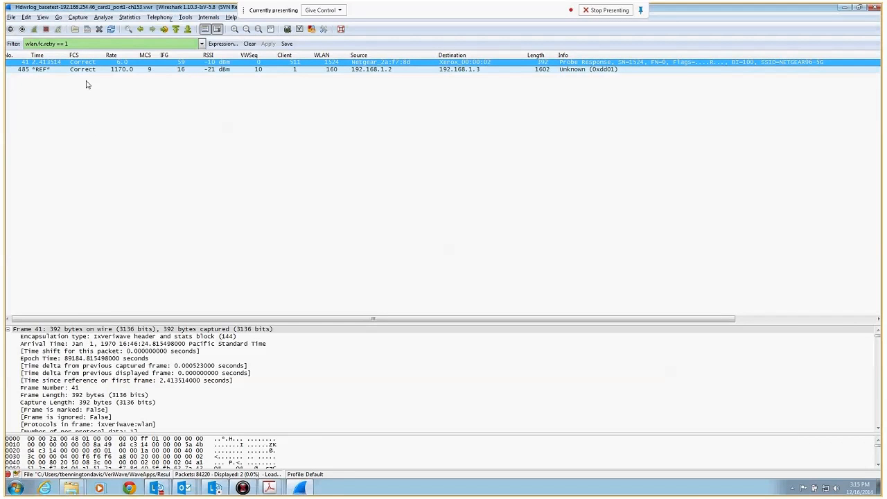
- Mark the probe response packet, frame 41, in the filtered list
left_click(26, 18)
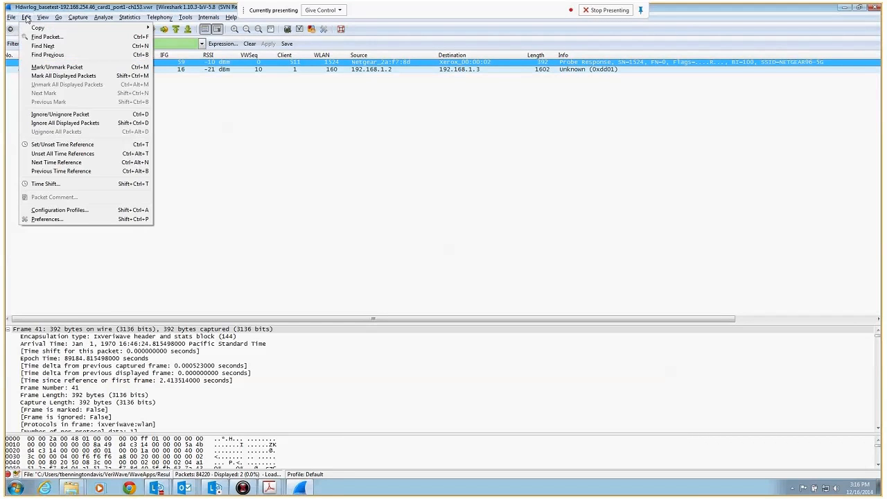
left_click(56, 67)
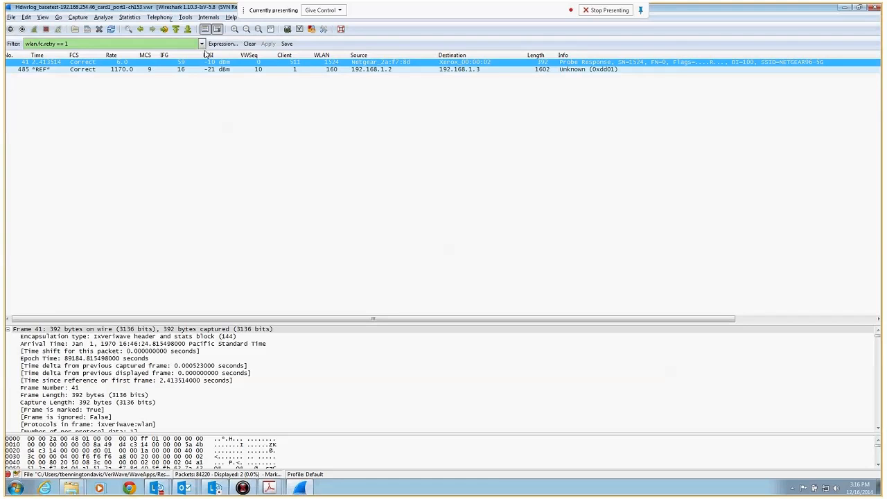
left_click(298, 489)
left_click(298, 489)
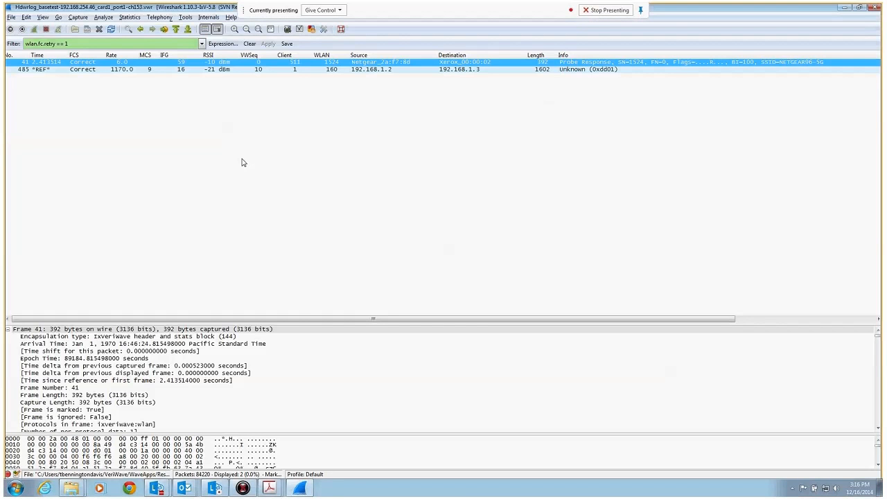
- Select retried frame 485 and clear the display filter to show it among all captured packets
left_click(205, 70)
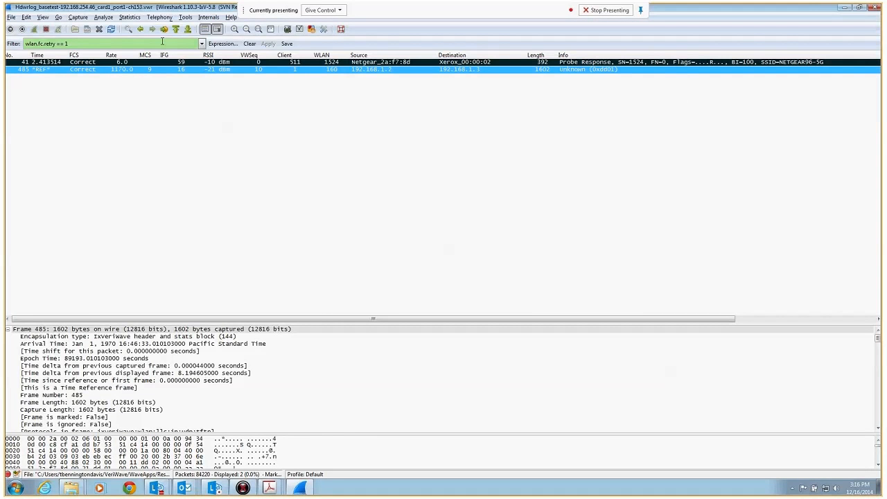
left_click(250, 44)
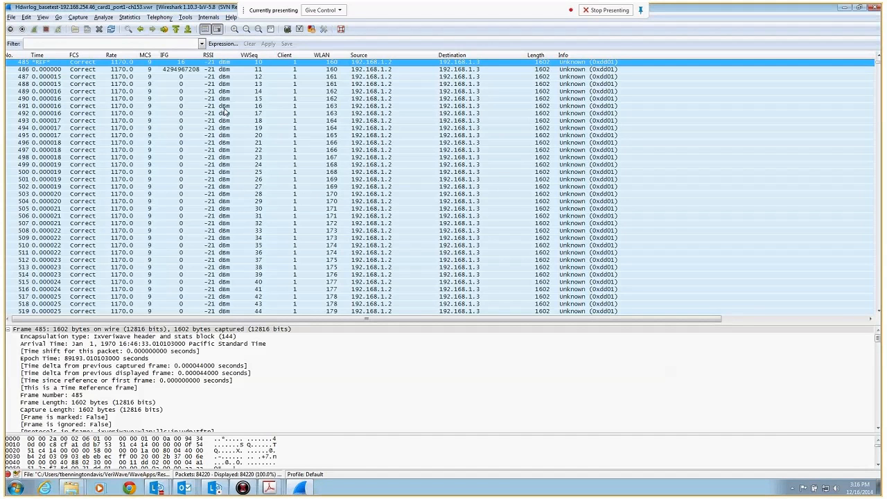
- Select frame 489 and examine the frames that follow it in the unfiltered packet list
scroll(224, 111, "up", 4)
left_click(329, 216)
scroll(350, 148, "down", 5)
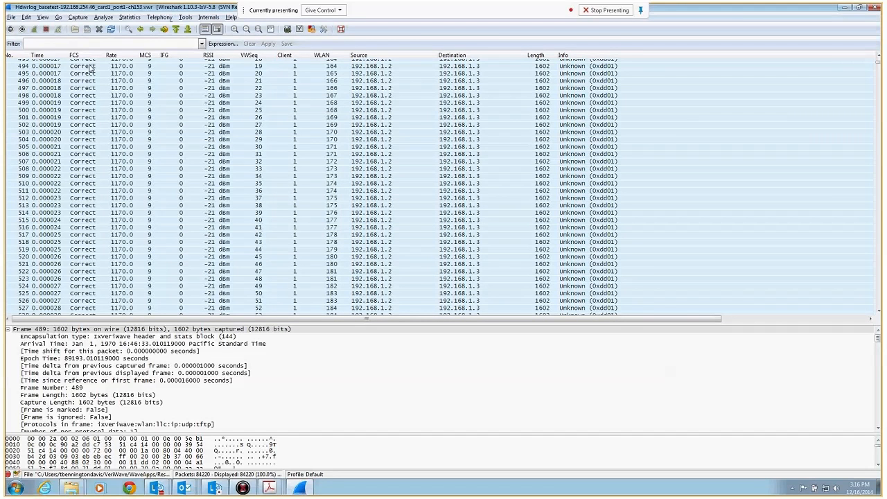
scroll(312, 163, "down", 11)
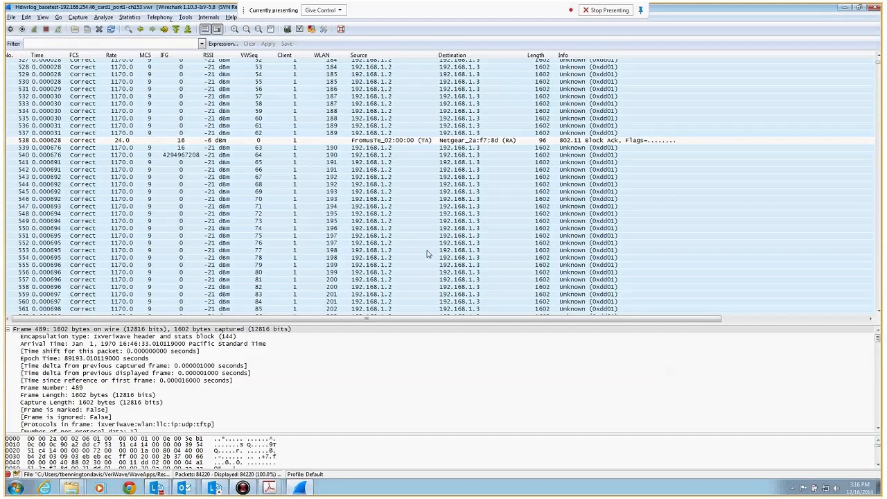
scroll(449, 232, "down", 4)
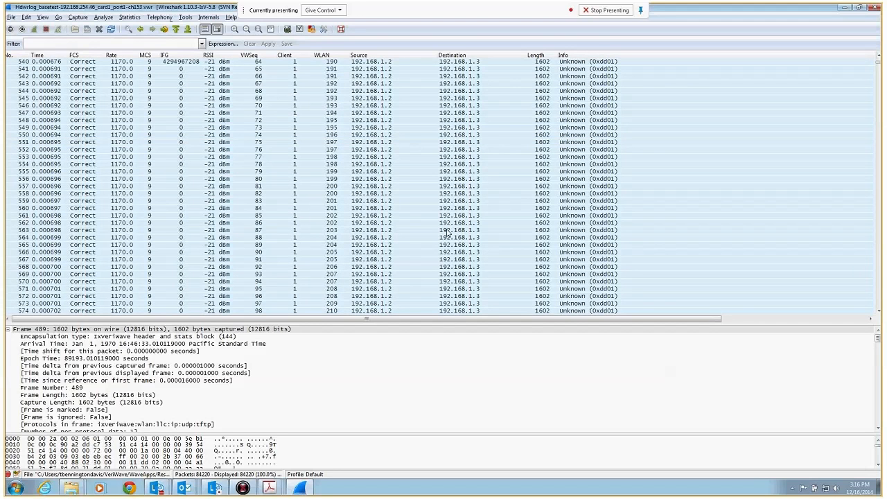